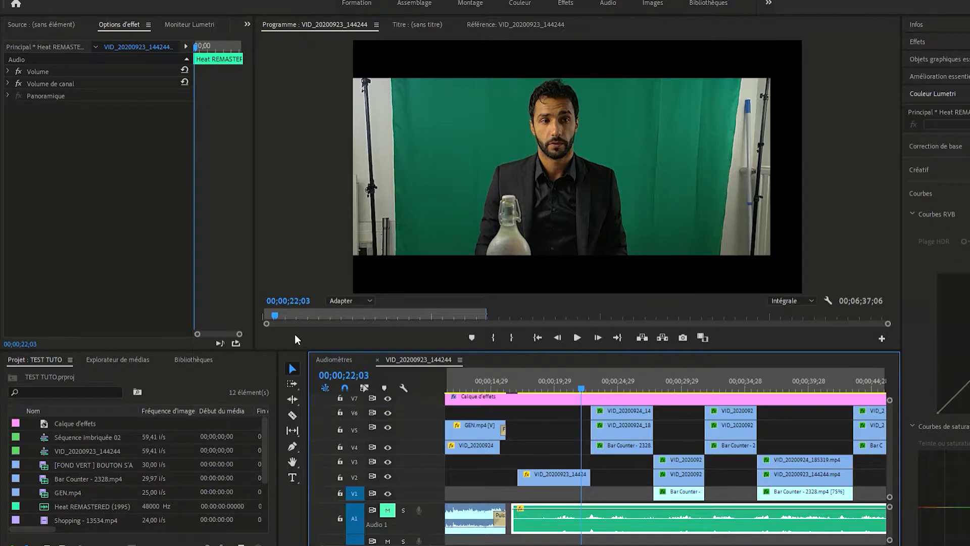
Step: Apply the Recadrage effect to the green-screen clip VID_20200923_144244 on track V2
left_click(526, 376)
key("space")
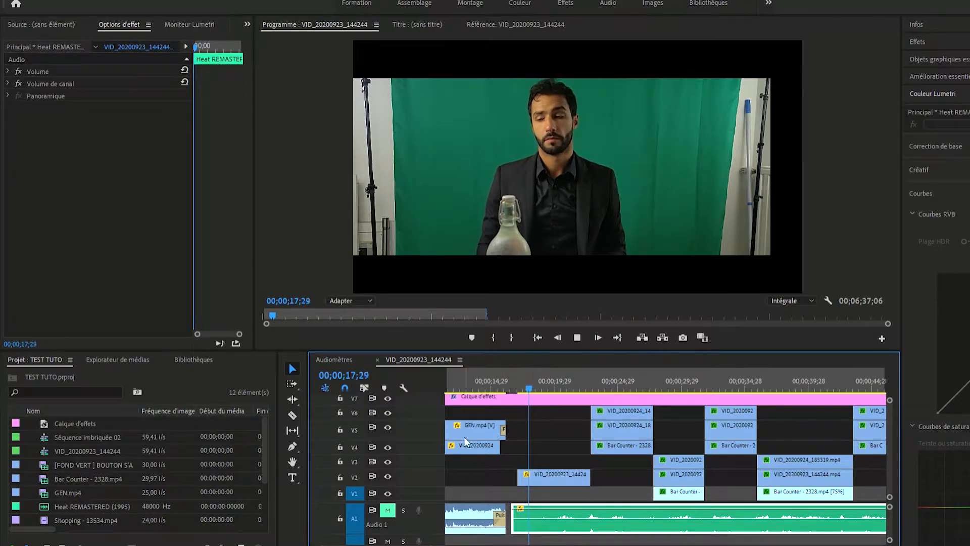
left_click(550, 471)
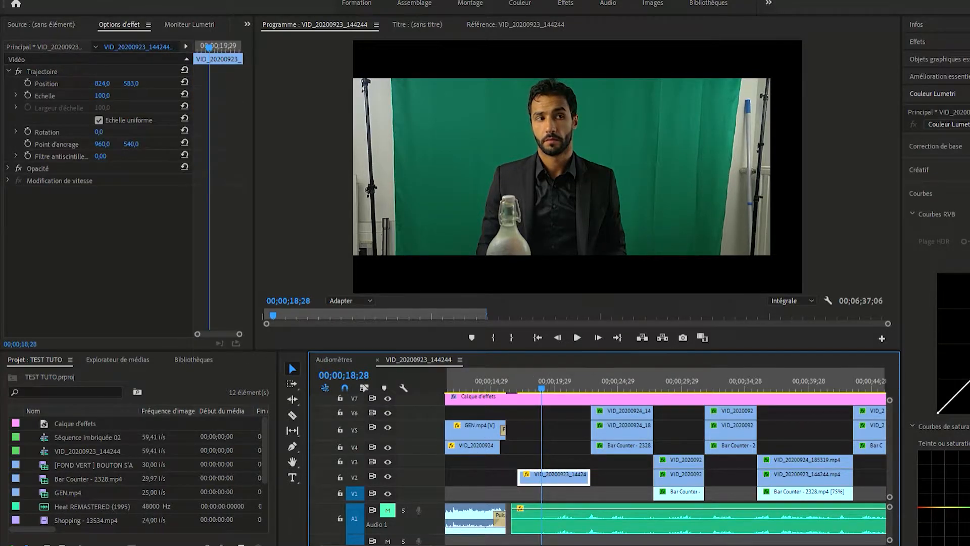
left_click(942, 45)
left_click(938, 52)
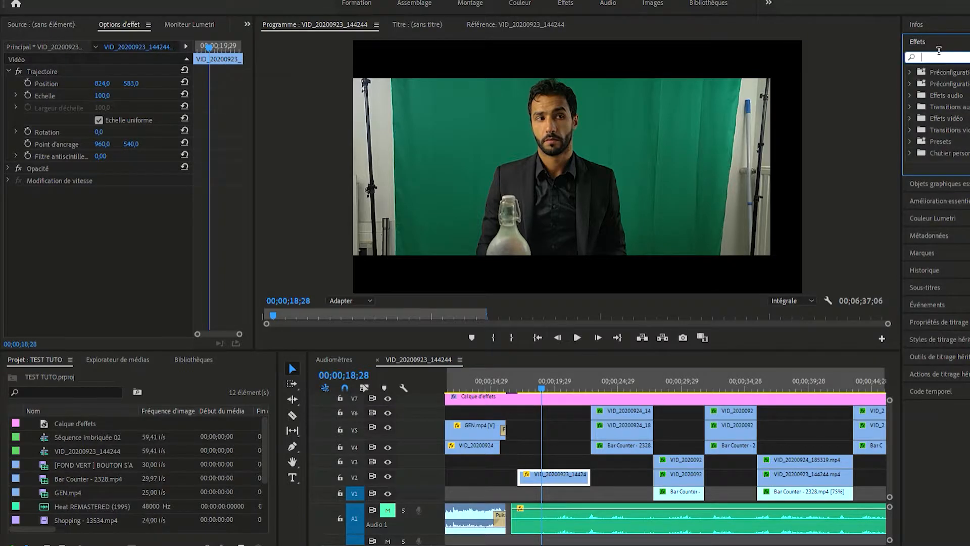
type("reca")
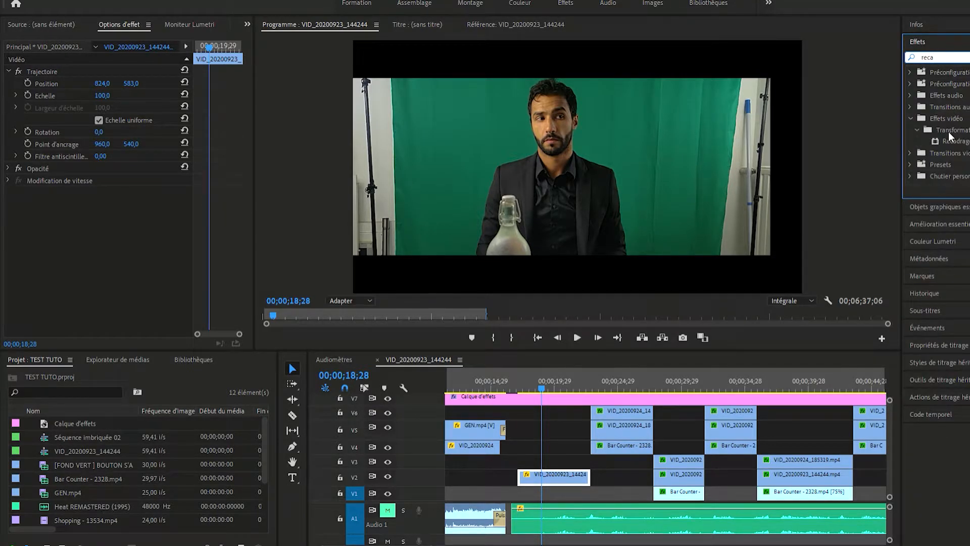
left_click_drag(949, 132, 3, 190)
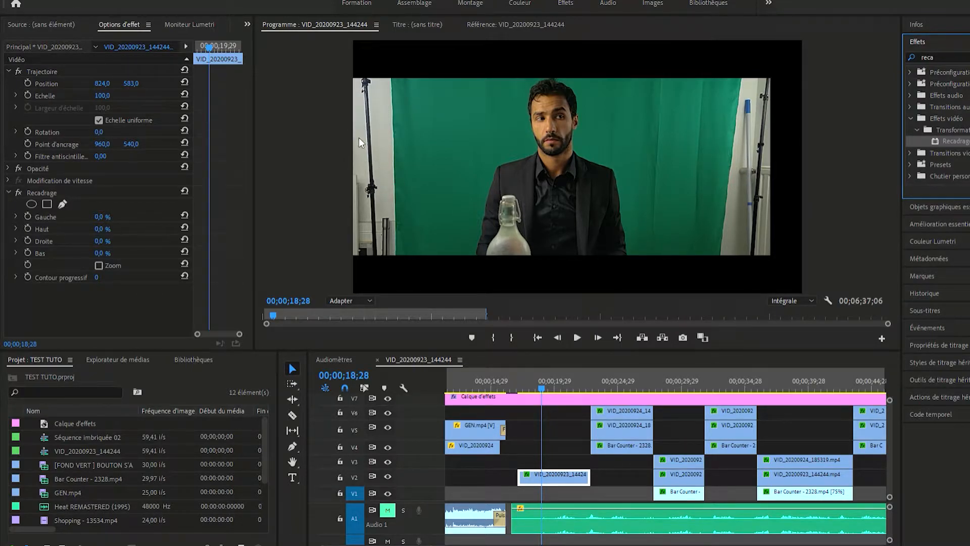
Step: Crop the stands and wall out of the green-screen clip with Gauche at 22 % and Droite at 13 %, and preview it
left_click_drag(101, 216, 112, 216)
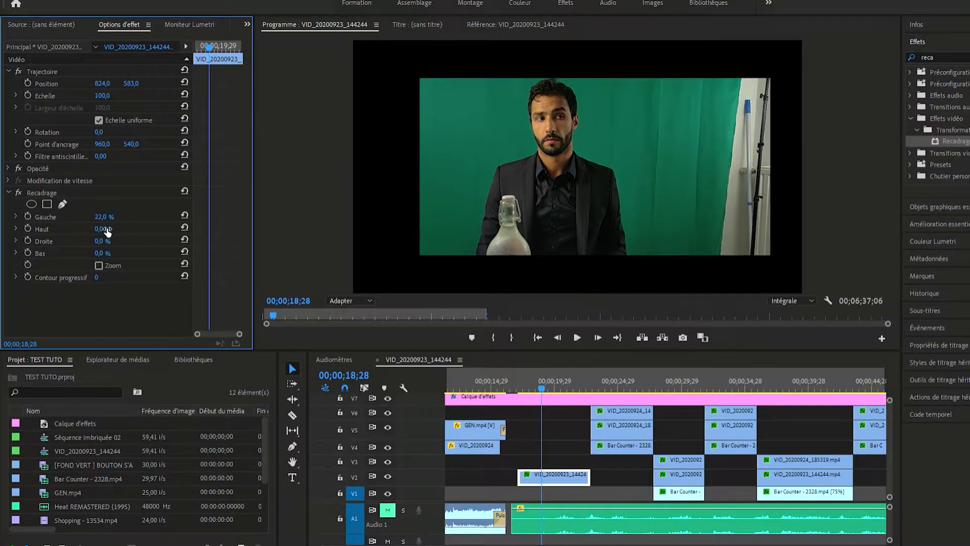
left_click_drag(103, 241, 109, 241)
key("space")
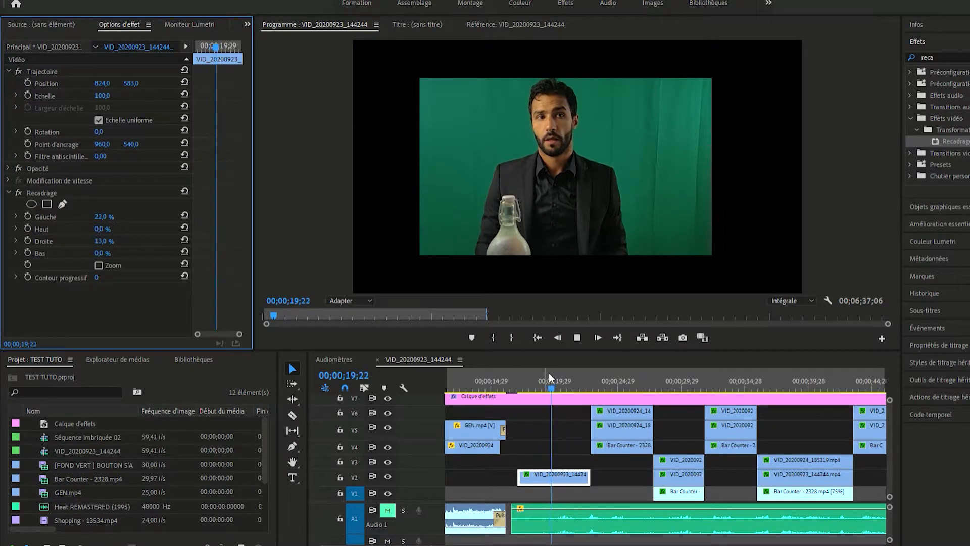
key("space")
Step: Enlarge the green-screen clip to a scale of 127 and set its vertical position to 703
left_click(563, 468)
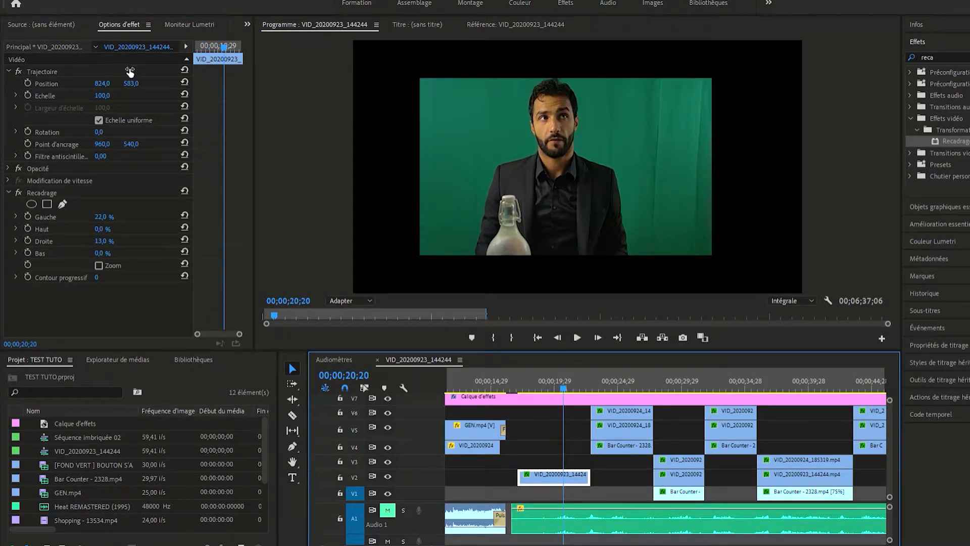
left_click_drag(101, 84, 148, 82)
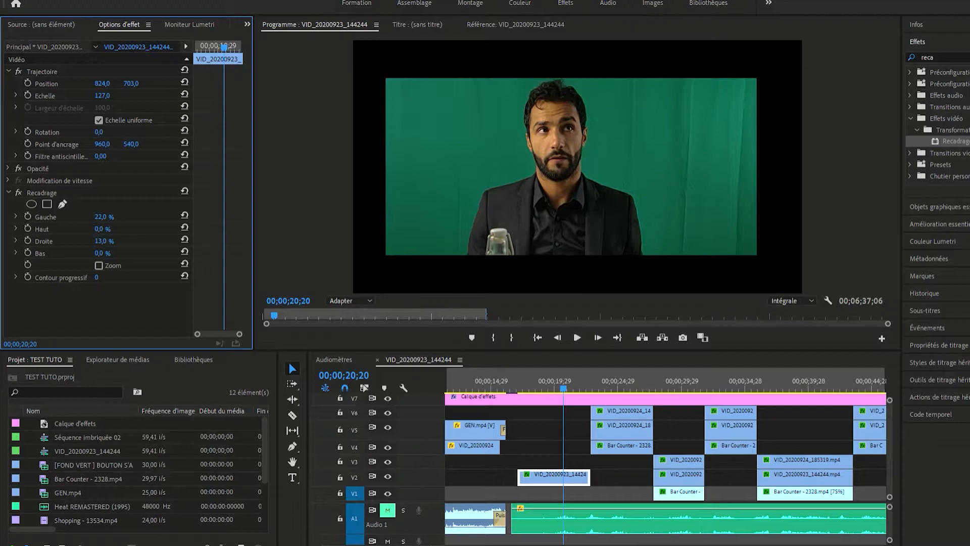
key("space")
key("space")
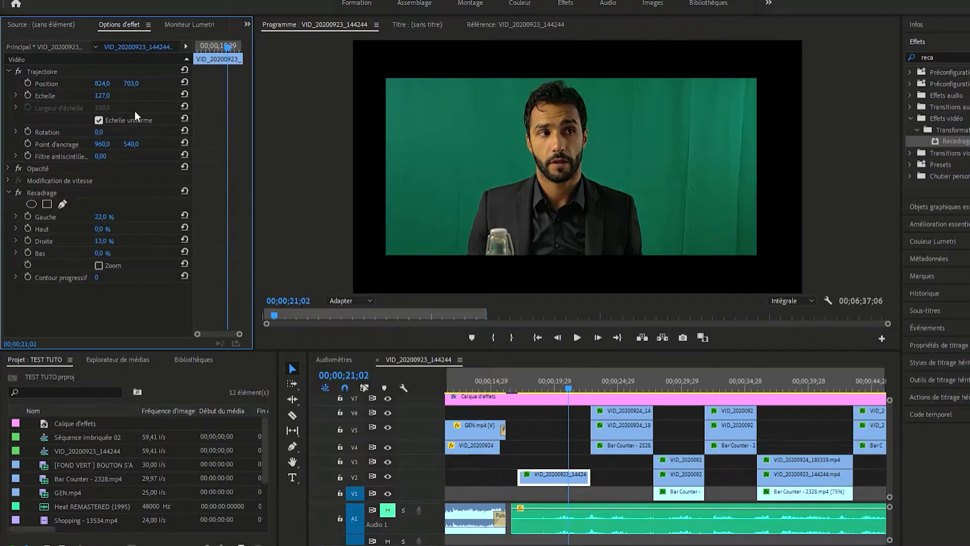
Step: Apply the UltraKey effect to the green-screen clip and sample the green backdrop beside the man as the key colour
left_click(938, 53)
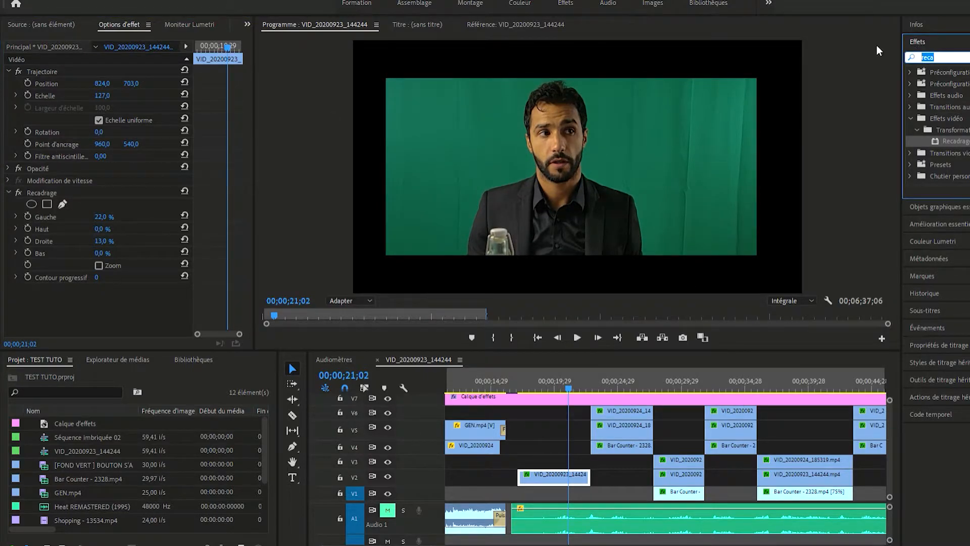
type("ultr")
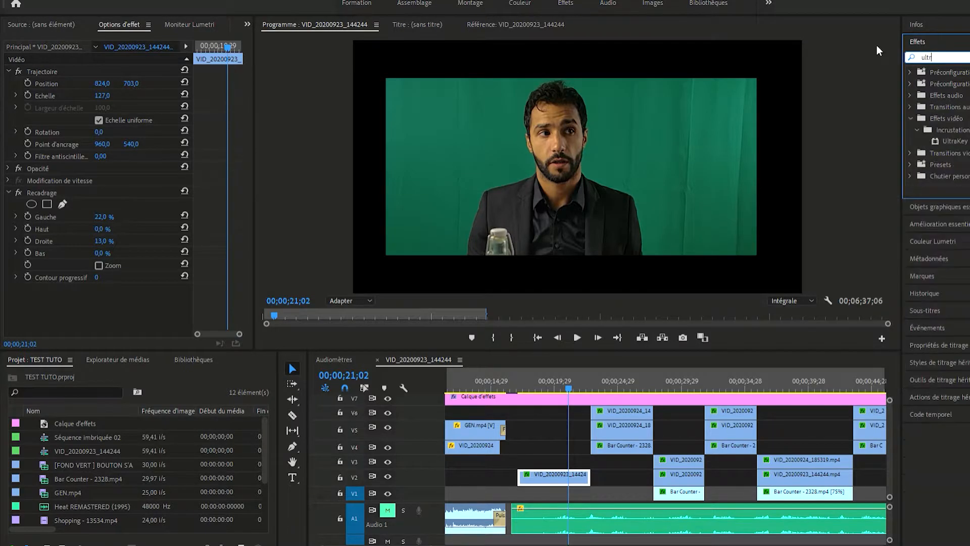
double_click(953, 141)
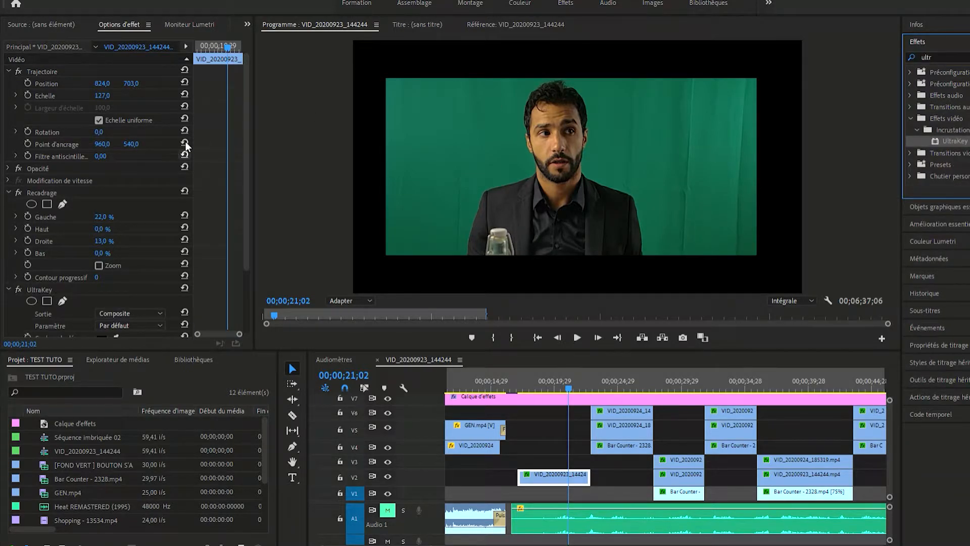
scroll(129, 257, "down", 2)
left_click(114, 303)
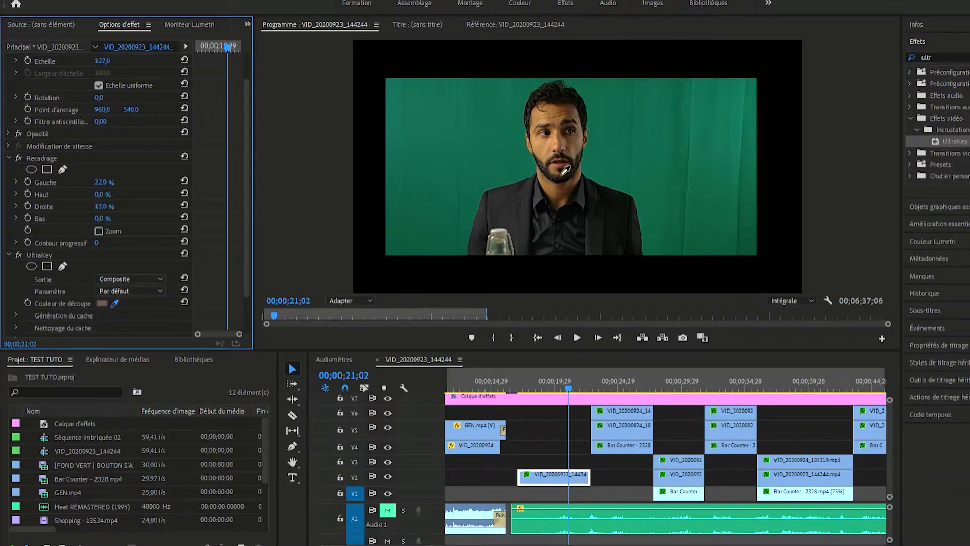
left_click(532, 169)
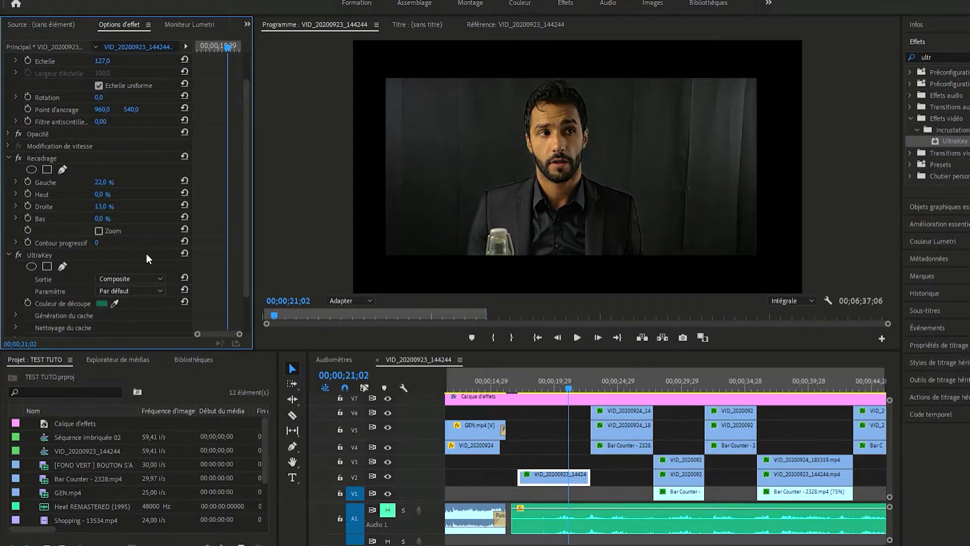
Step: Set the UltraKey output to Couche Alpha and raise Piédestal to 61 under Génération du cache
left_click(142, 276)
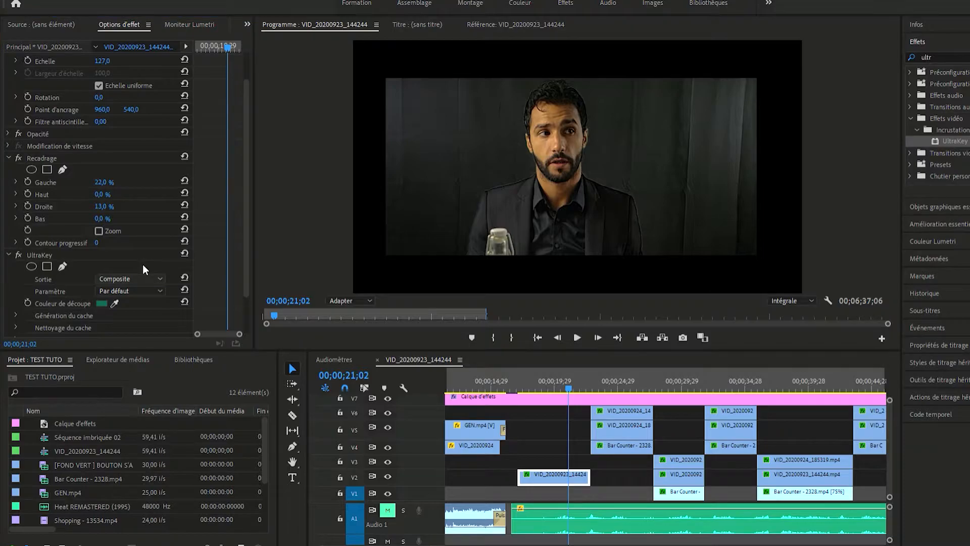
left_click(147, 287)
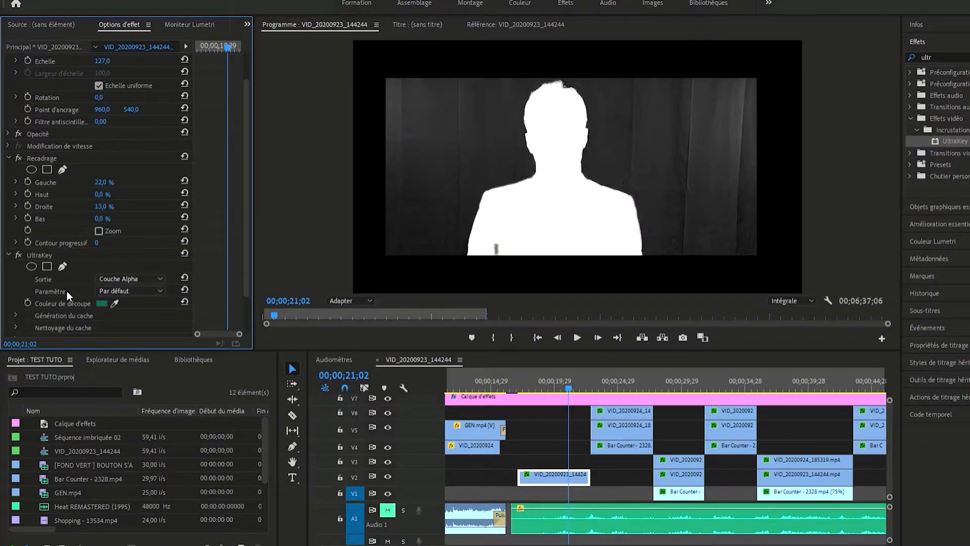
left_click(16, 315)
scroll(29, 286, "down", 3)
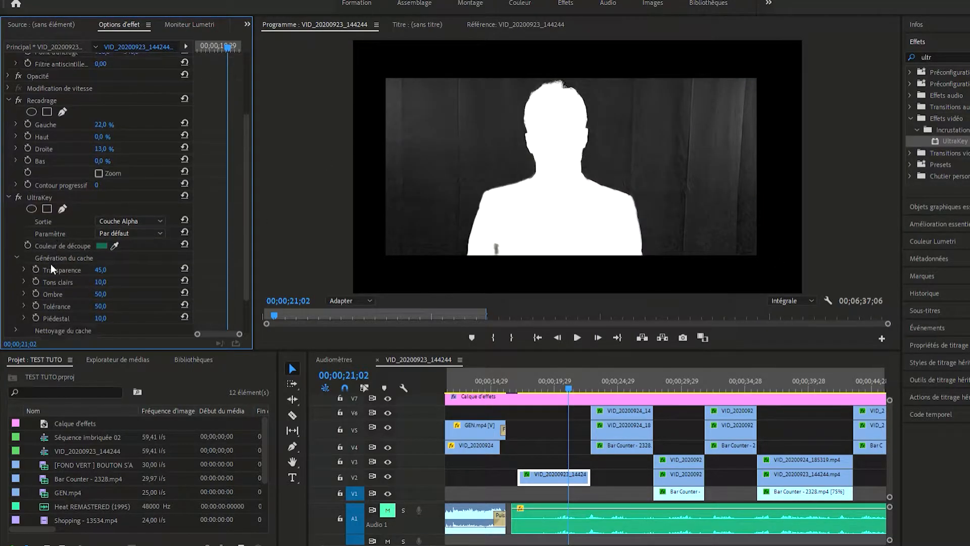
mouse_move(104, 290)
left_mouse_down()
mouse_move(135, 290)
mouse_move(86, 295)
mouse_move(129, 295)
left_mouse_up()
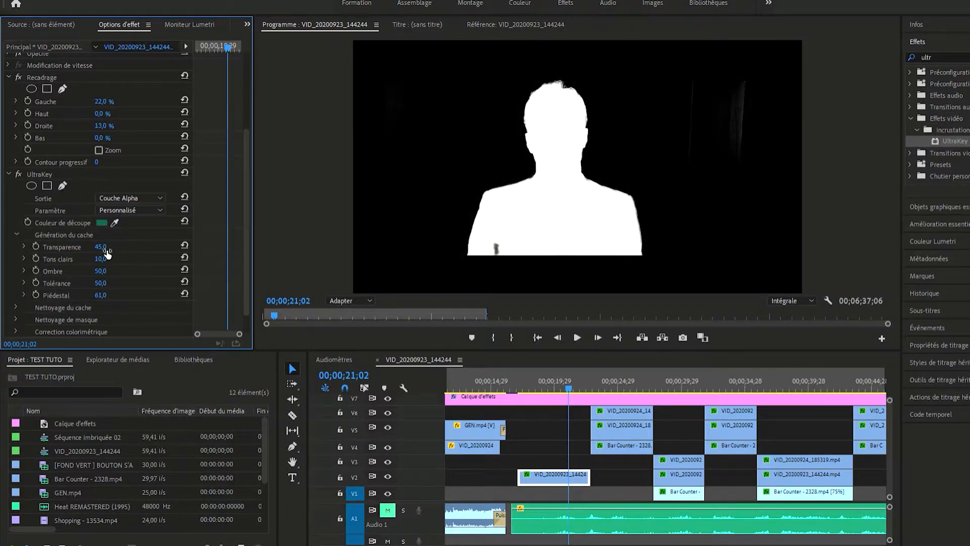
Step: Set Contraste to 93 under UltraKey's Nettoyage du cache and switch the output back to Composite
left_click(17, 306)
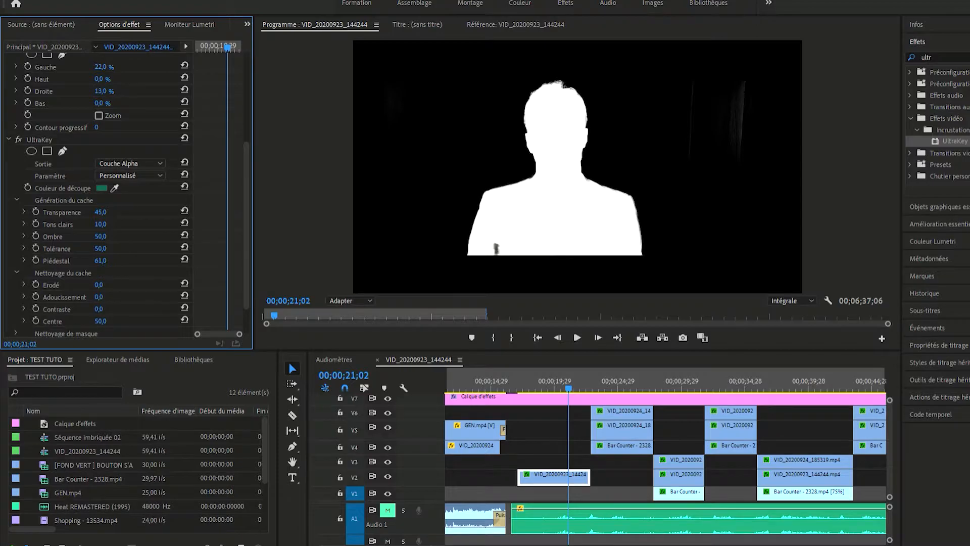
left_click_drag(99, 309, 146, 308)
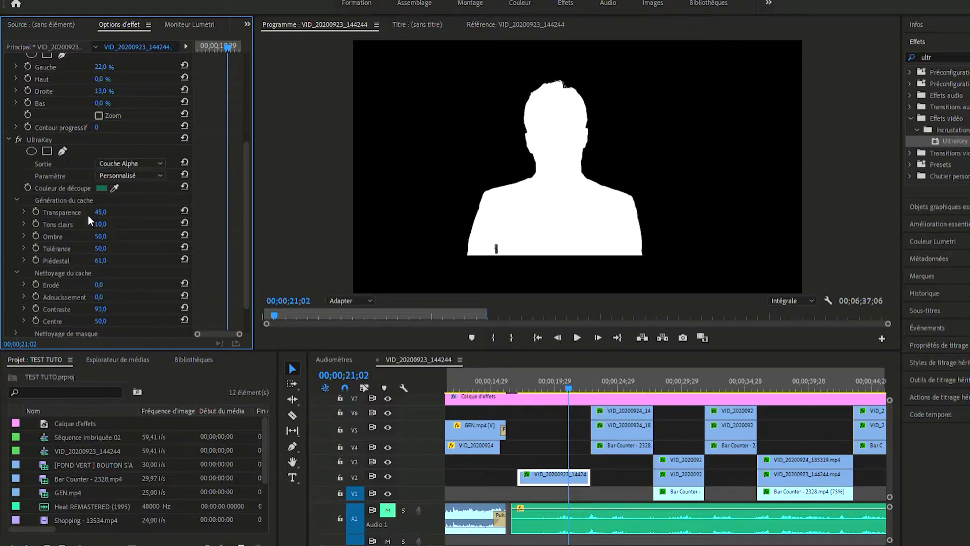
scroll(60, 164, "up", 2)
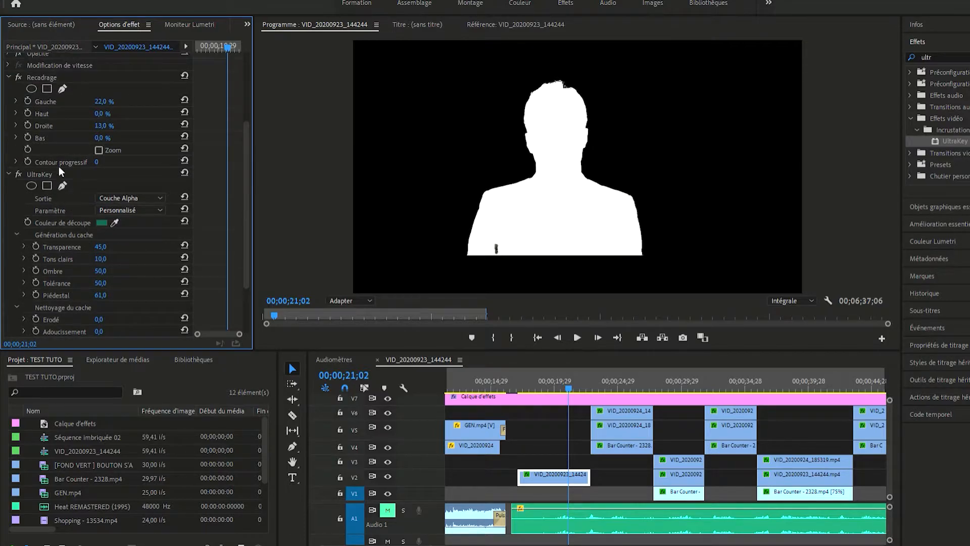
left_click(131, 196)
left_click(121, 187)
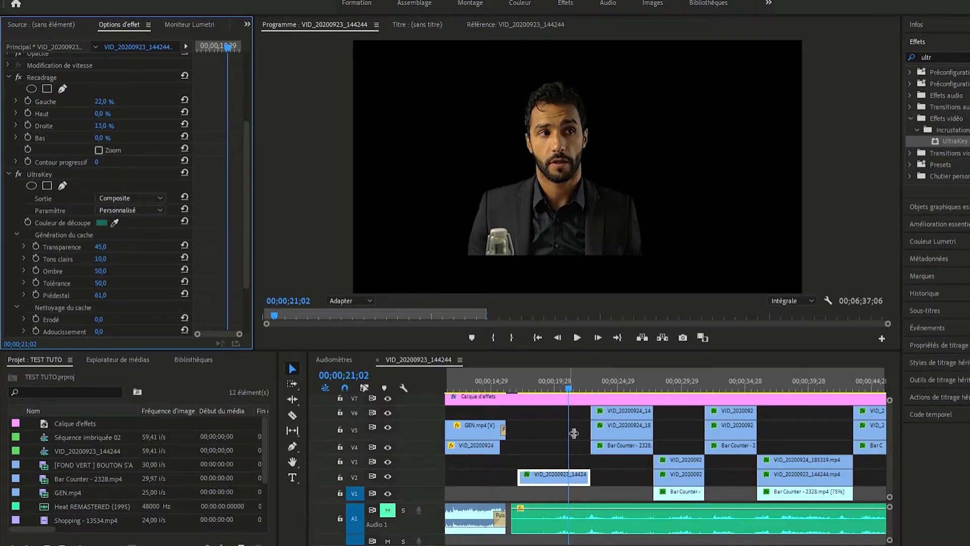
Step: Place Bar Counter - 2328.mp4 on track V1 beneath the keyed clip, aligned to that clip's start
left_click(680, 491)
left_click_drag(646, 485, 670, 481)
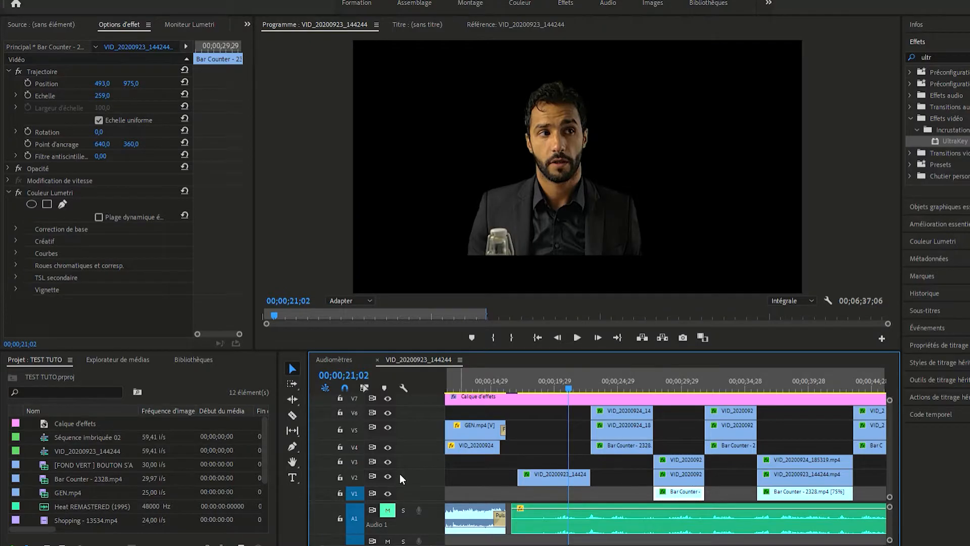
scroll(87, 437, "down", 5)
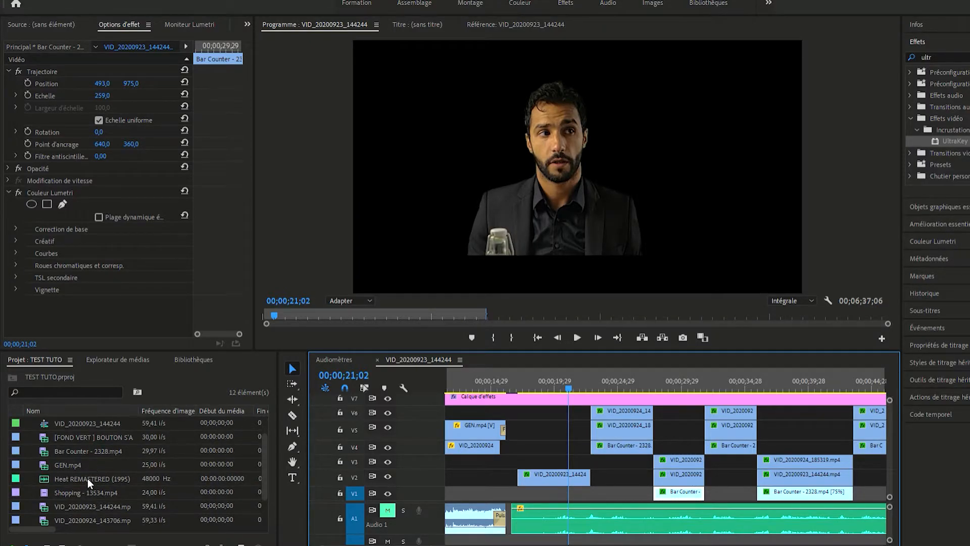
scroll(88, 478, "up", 5)
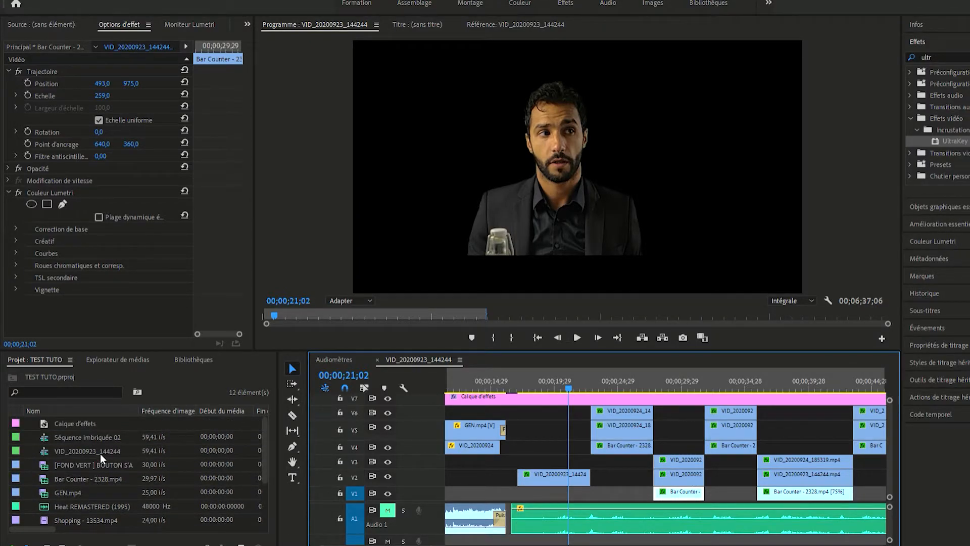
left_click_drag(60, 474, 532, 479)
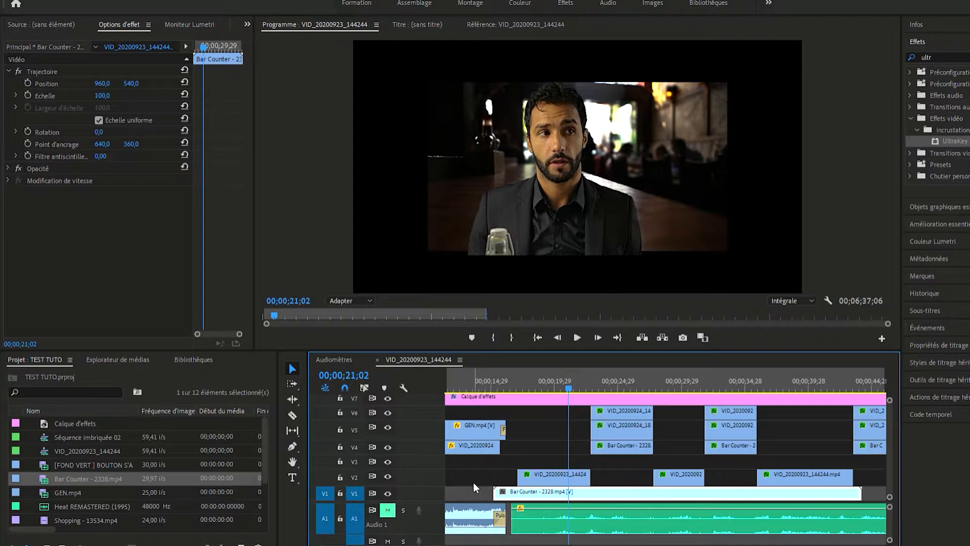
left_click_drag(500, 488, 570, 486)
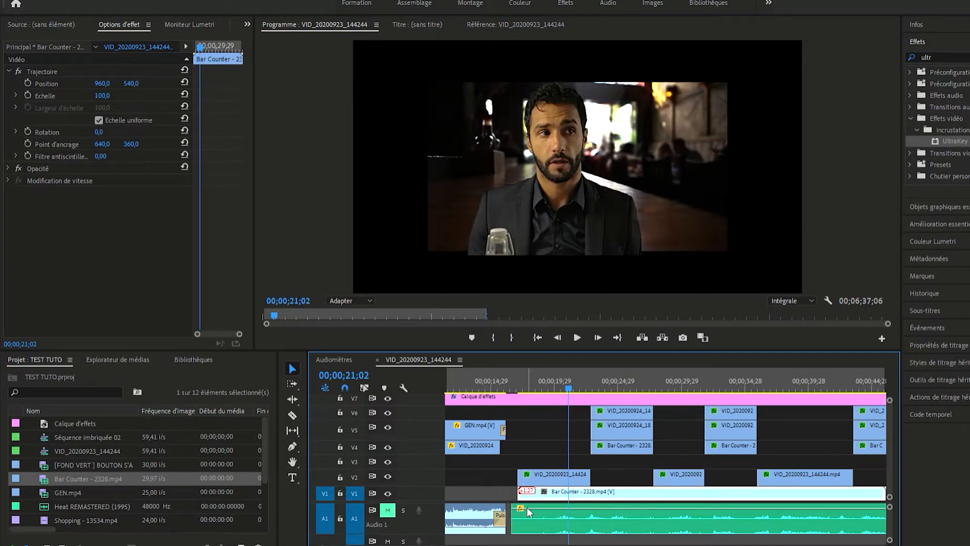
Step: Scale the Bar Counter background to 210 and position it at 552, 913 behind the man
scroll(526, 490, "down", 4)
scroll(527, 487, "up", 2)
scroll(527, 491, "up", 1)
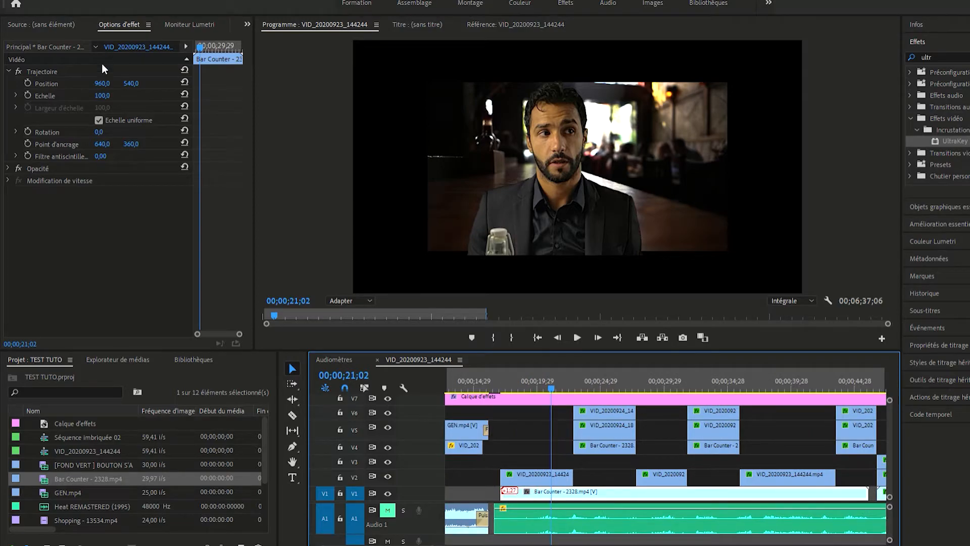
left_click_drag(102, 95, 156, 95)
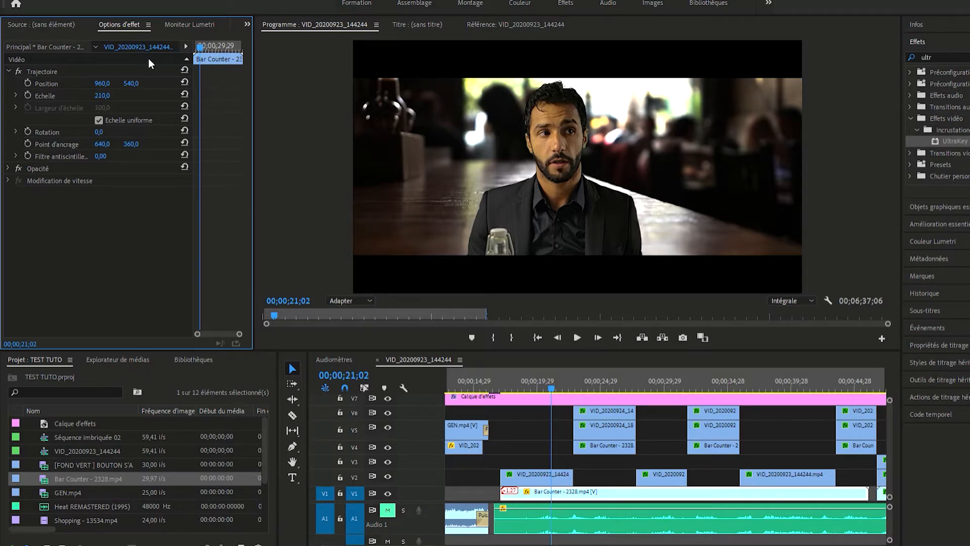
left_click_drag(131, 83, 295, 83)
left_click_drag(131, 83, 200, 83)
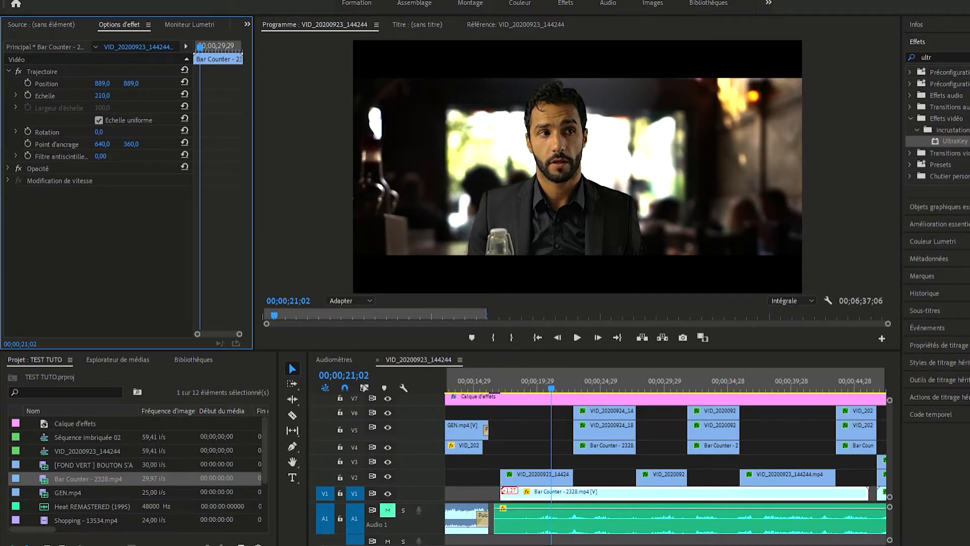
left_click_drag(102, 84, 12, 83)
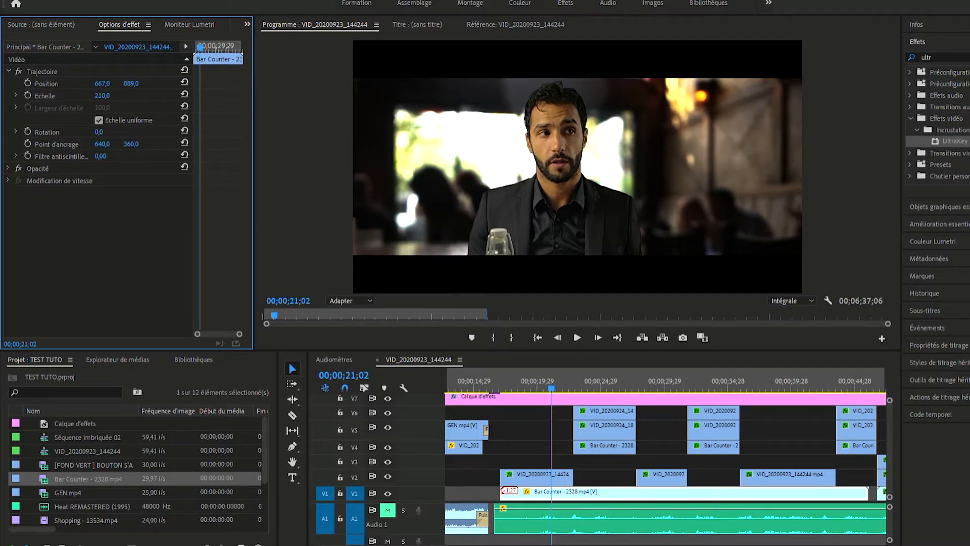
left_click_drag(102, 83, 143, 83)
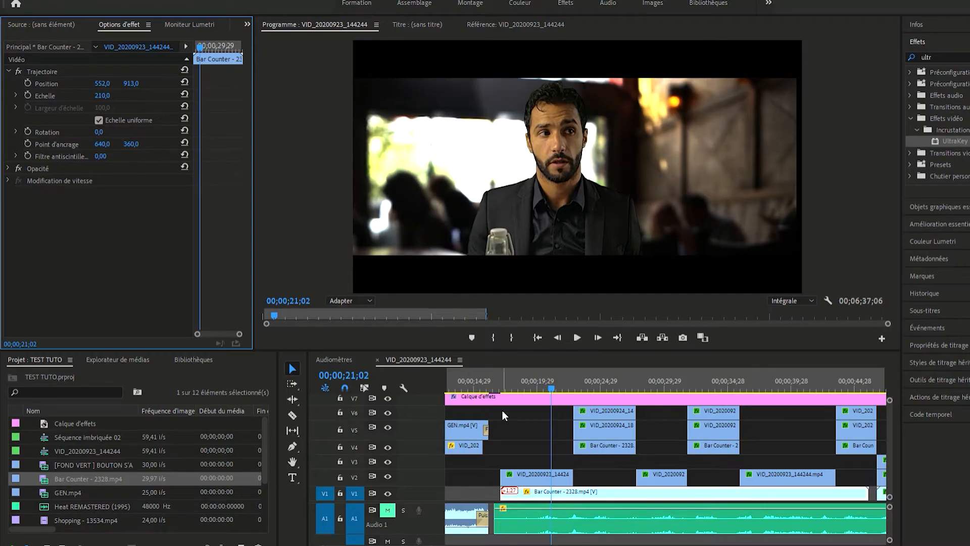
Step: Scale the keyed clip of the man to 150 and position it at 571, 772 over the bar background
left_click(549, 469)
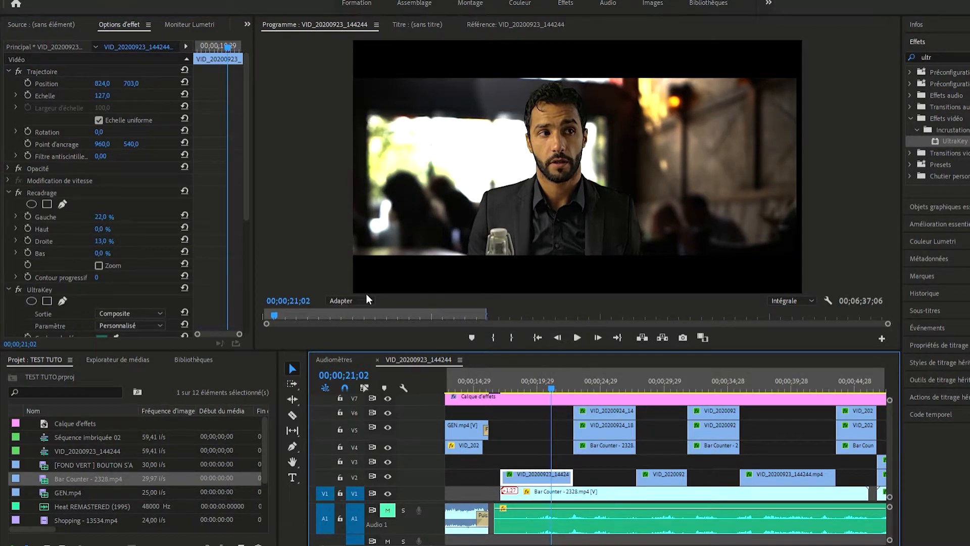
left_click_drag(110, 92, 32, 84)
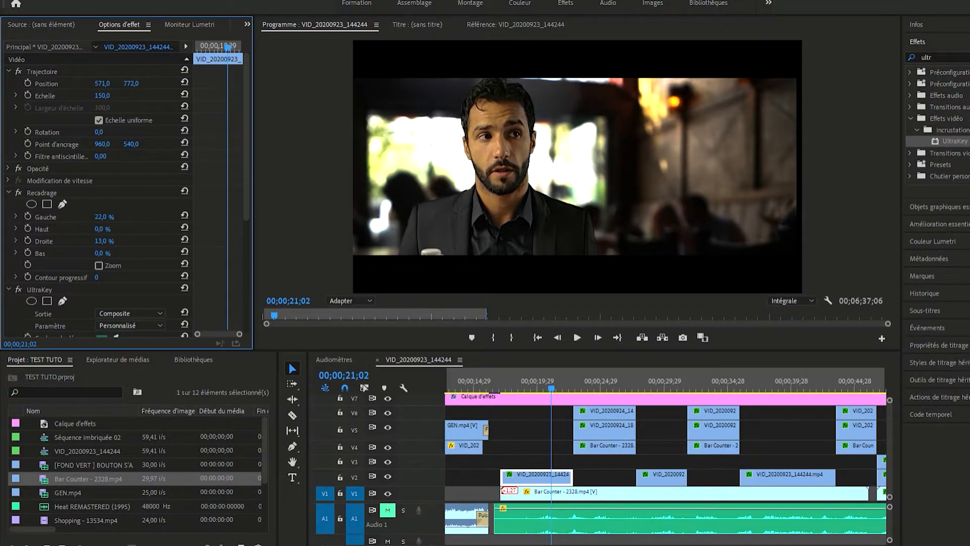
Step: Select the keyed clip of the man on track V2 and open the Lumetri Color controls
left_click(520, 476)
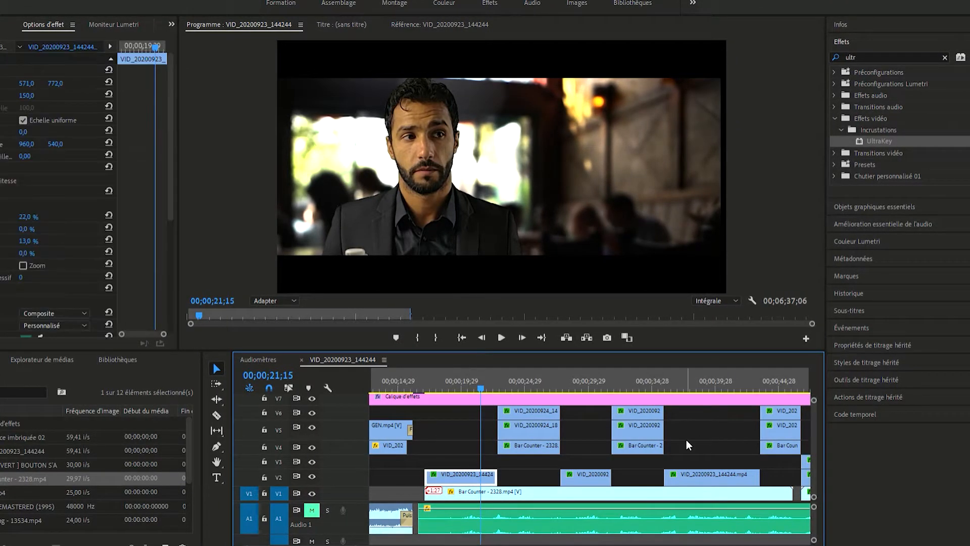
left_click(877, 237)
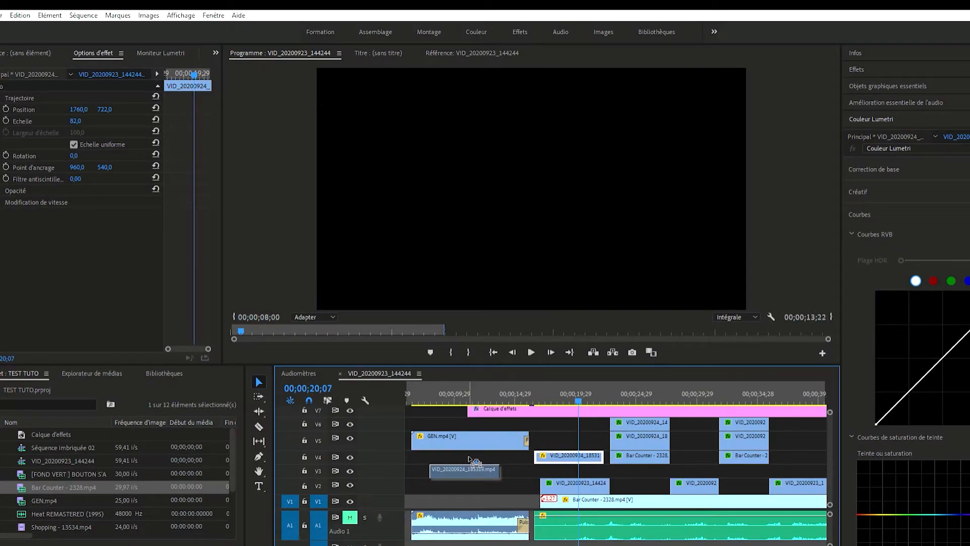
Step: Preview the bar composite from 00;00;17;08 and unmute the Audio 1 track
left_click(541, 387)
key("space")
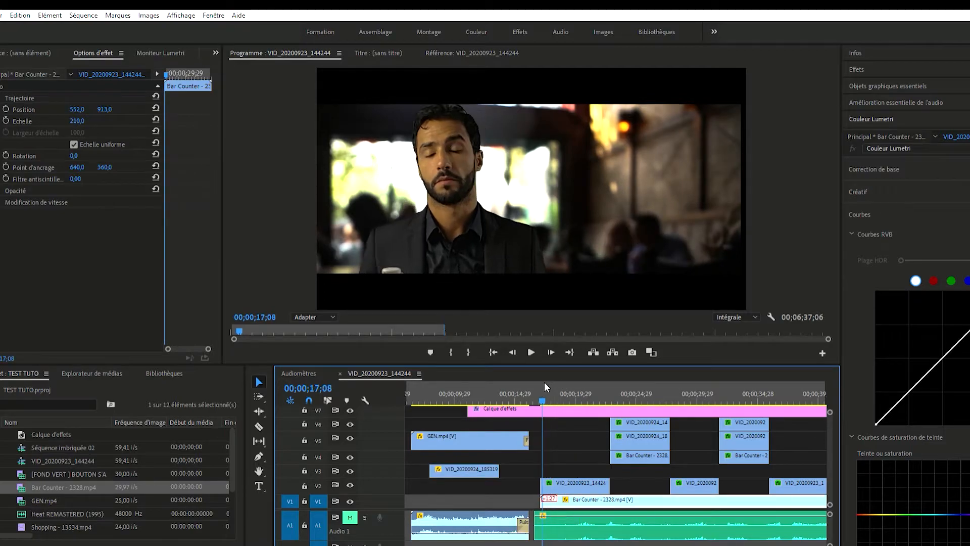
key("space")
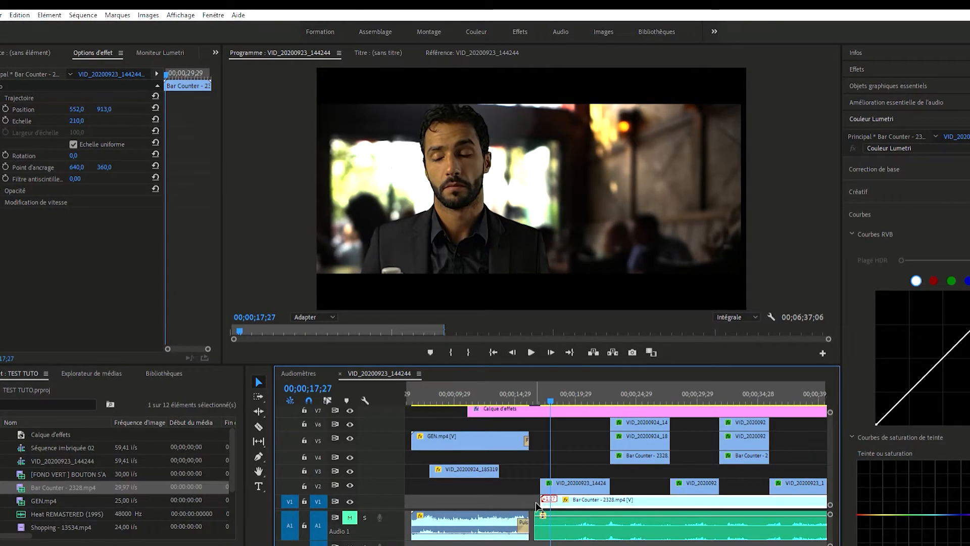
left_click(349, 518)
Step: Play through the bar dialogue shots with sound, and return the playhead to 00;00;18;02 in the man's first shot
key("space")
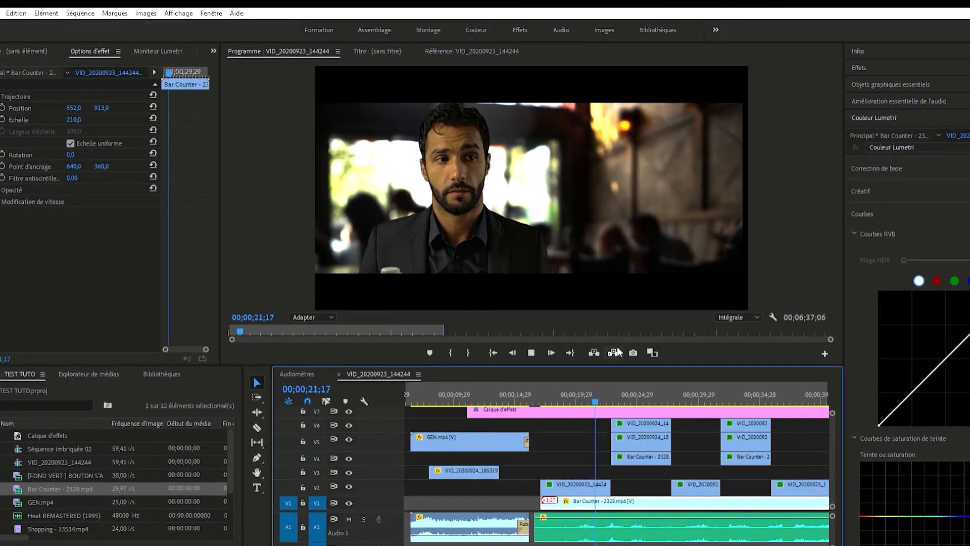
key("space")
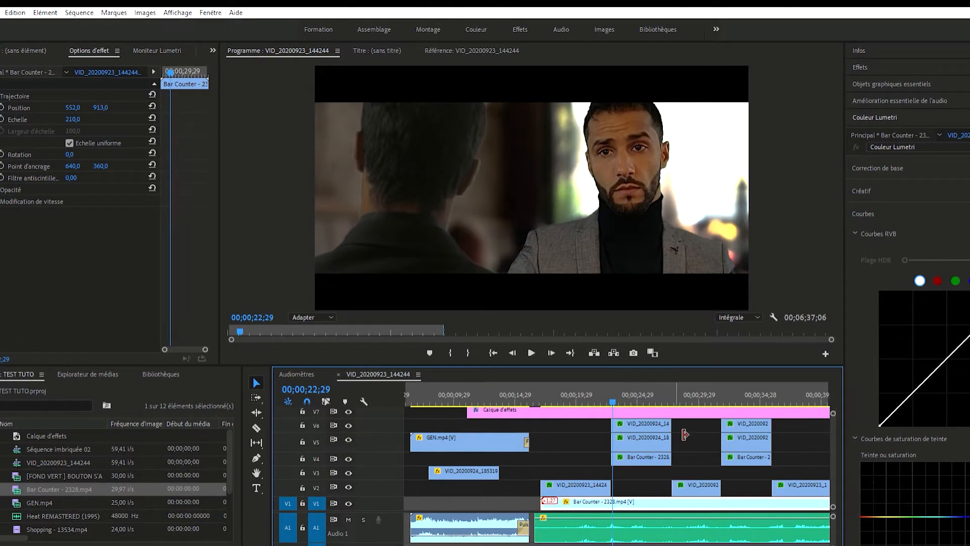
key("space")
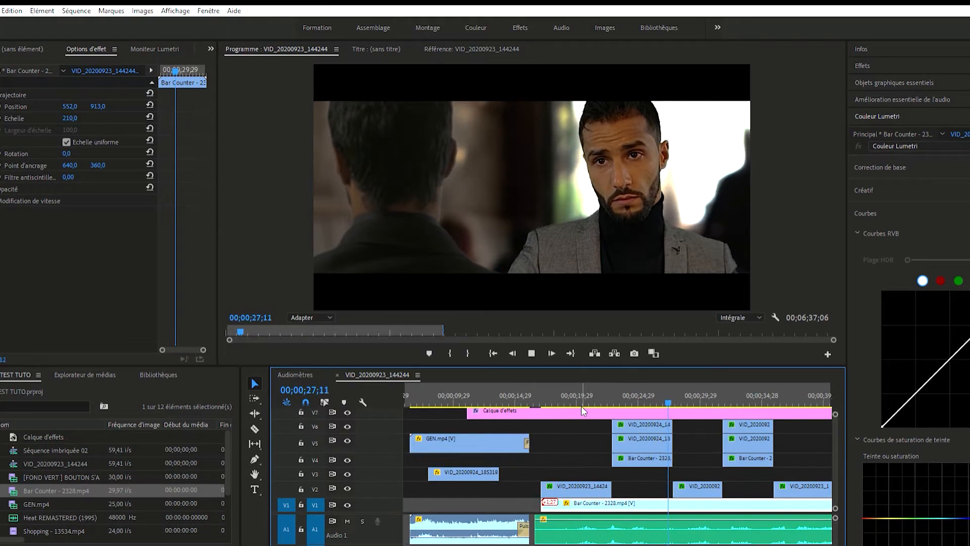
key("space")
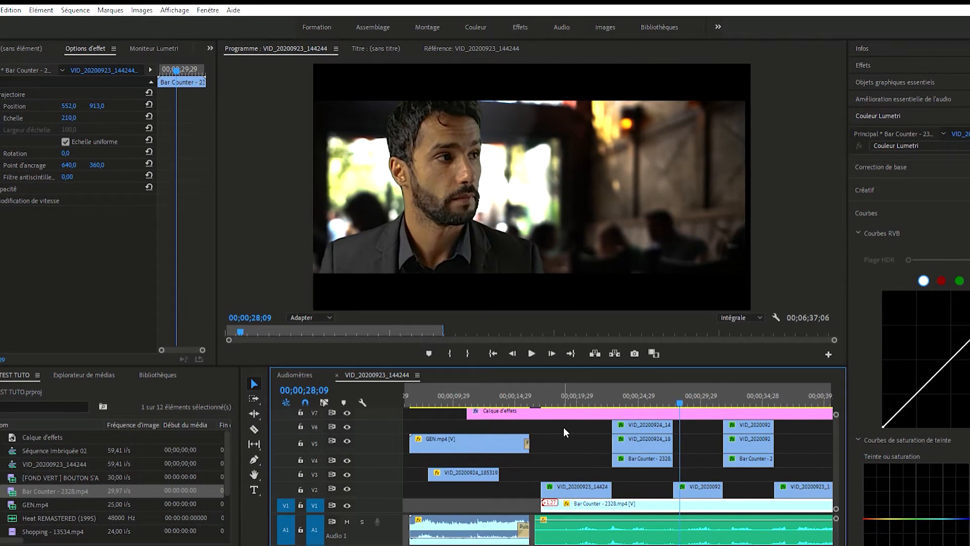
scroll(584, 443, "down", 3)
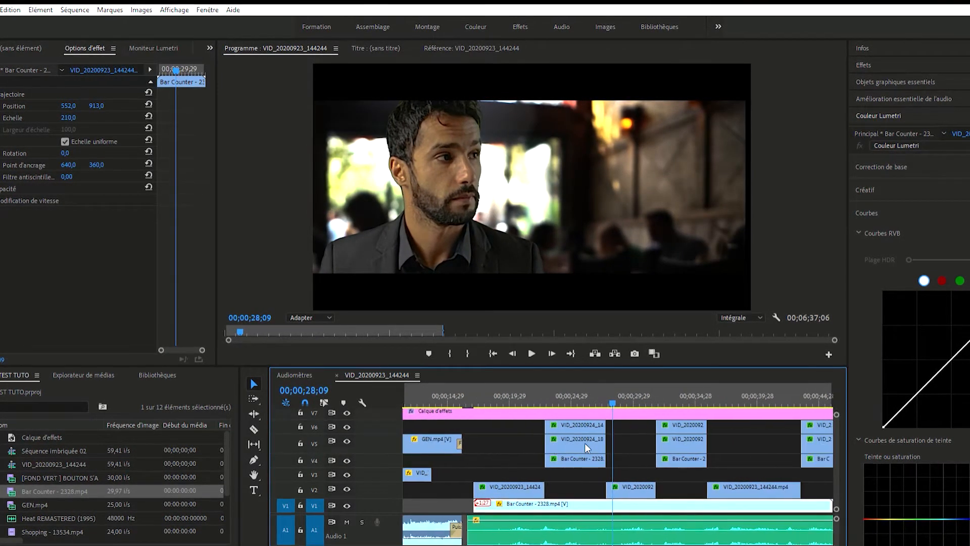
left_click(487, 386)
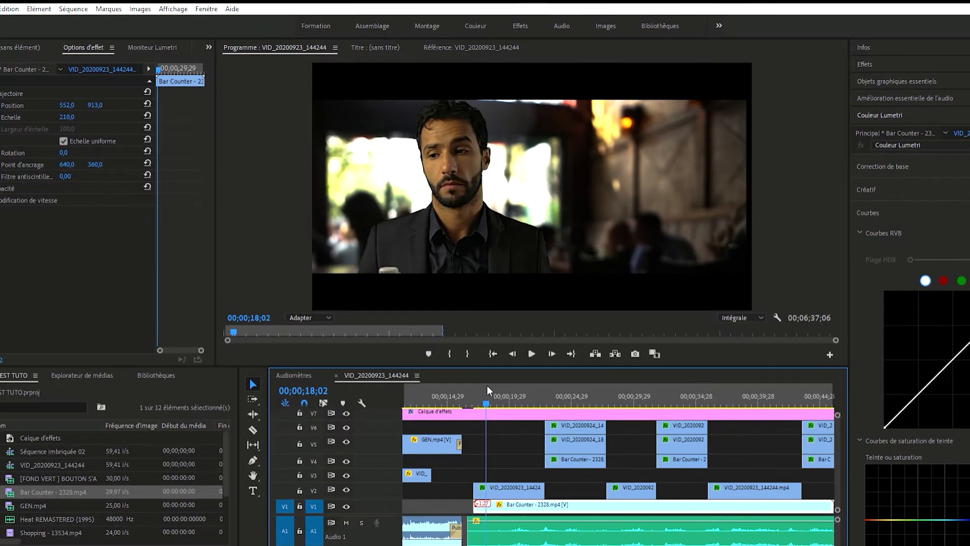